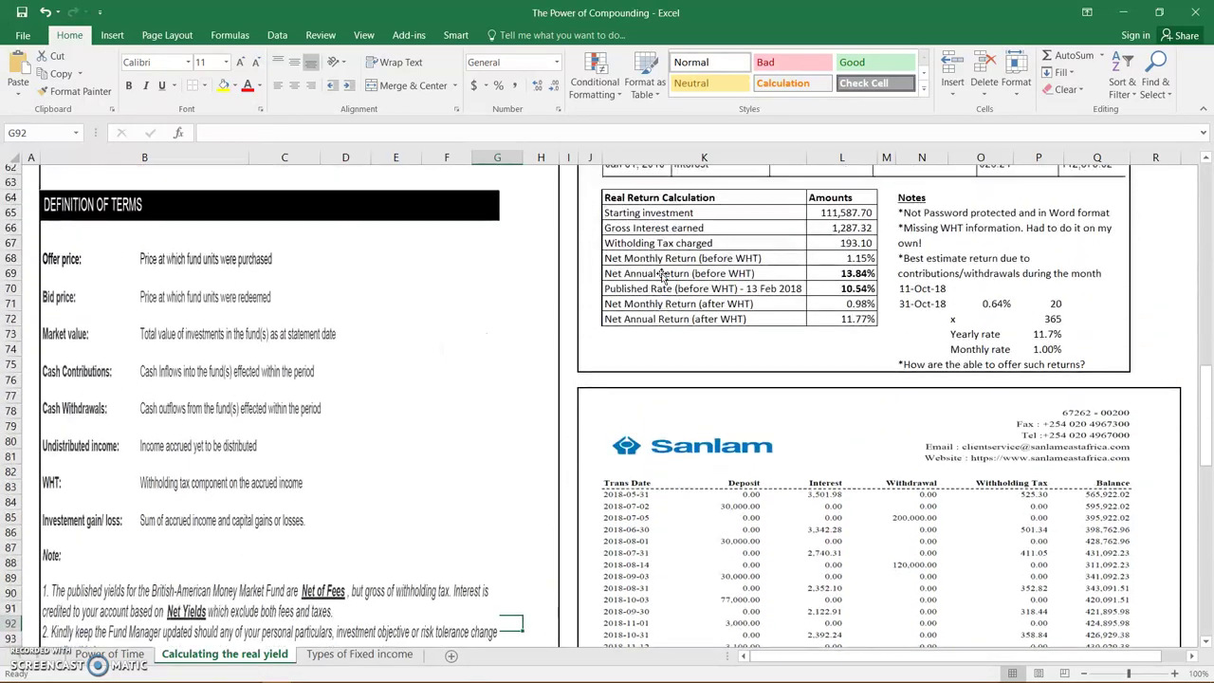
pyautogui.scroll(12, 661, 275)
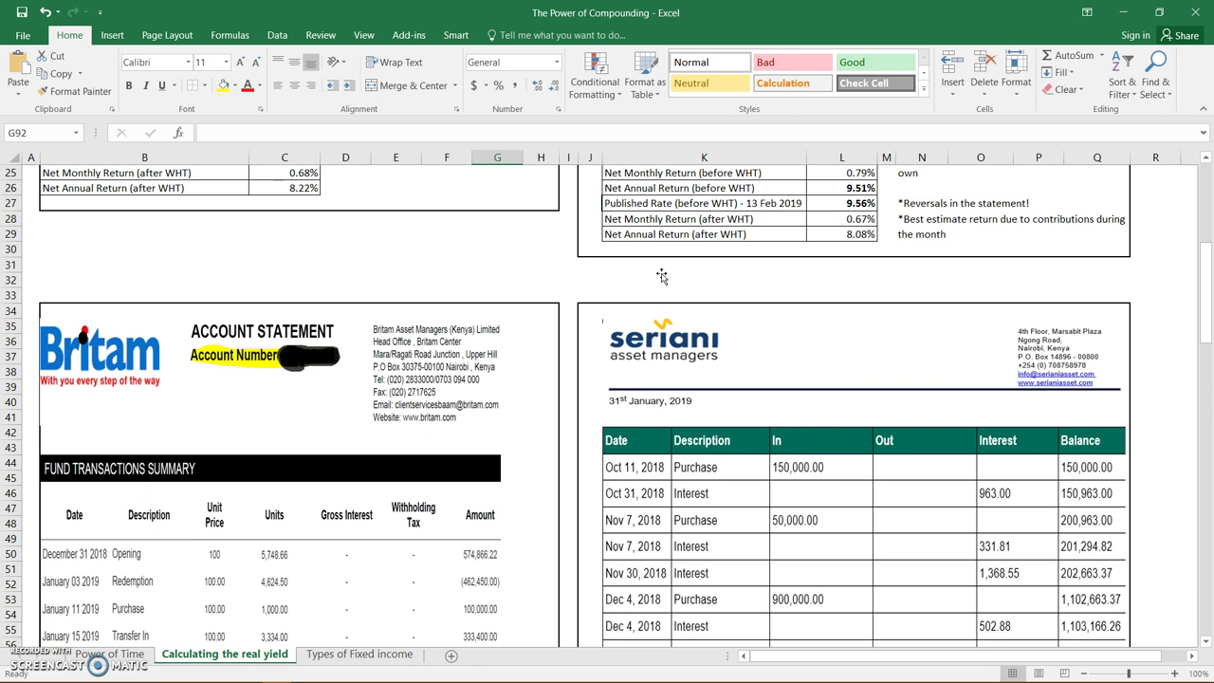
# Inspect the 13.84% annual return and 11.7% yearly rate formulas and the note questioning such returns.
pyautogui.scroll(-9, 661, 276)
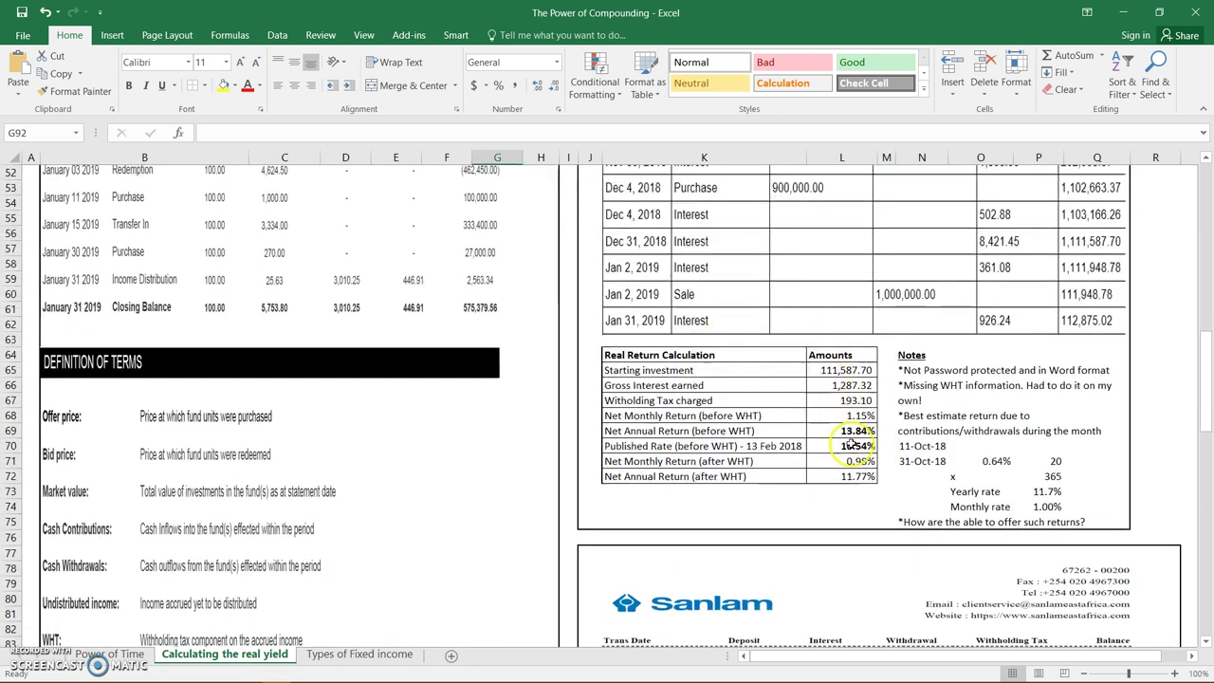
pyautogui.click(854, 430)
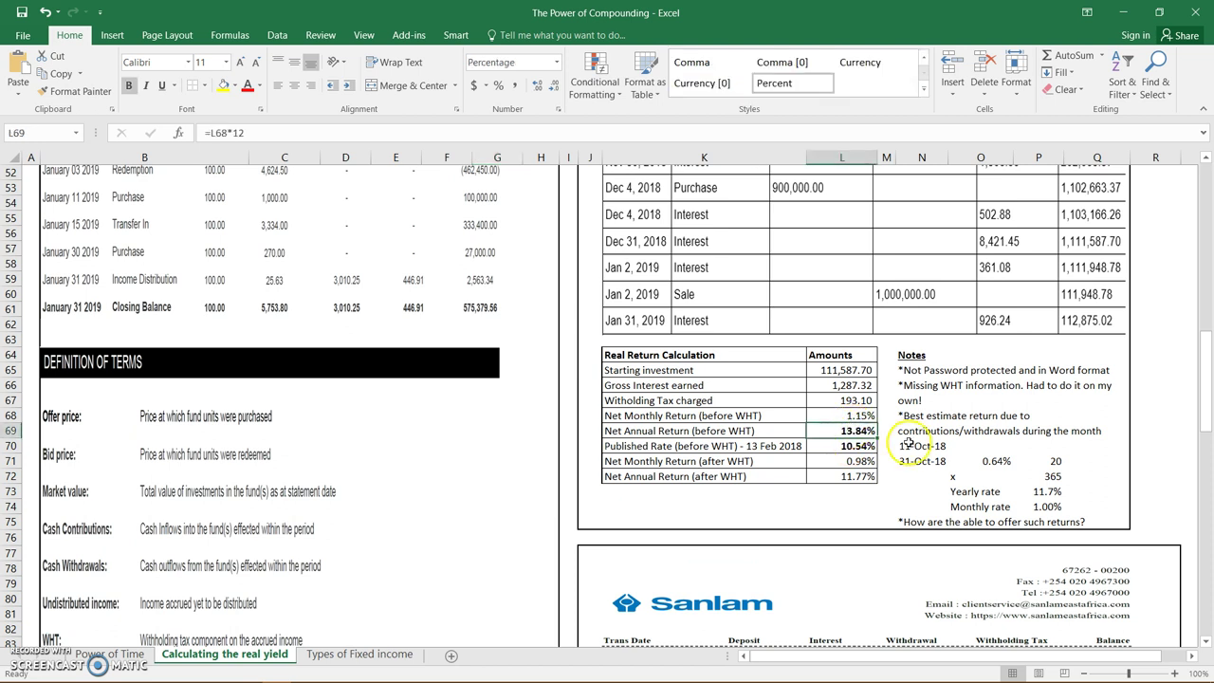
pyautogui.click(1047, 491)
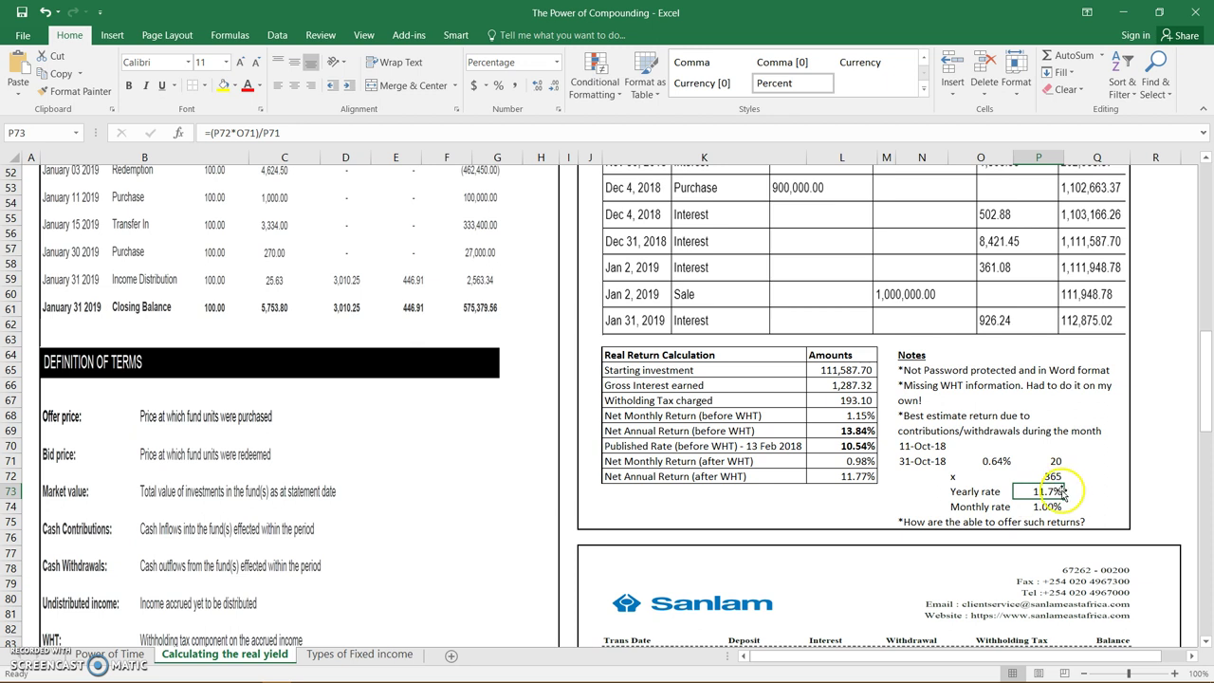
pyautogui.click(906, 521)
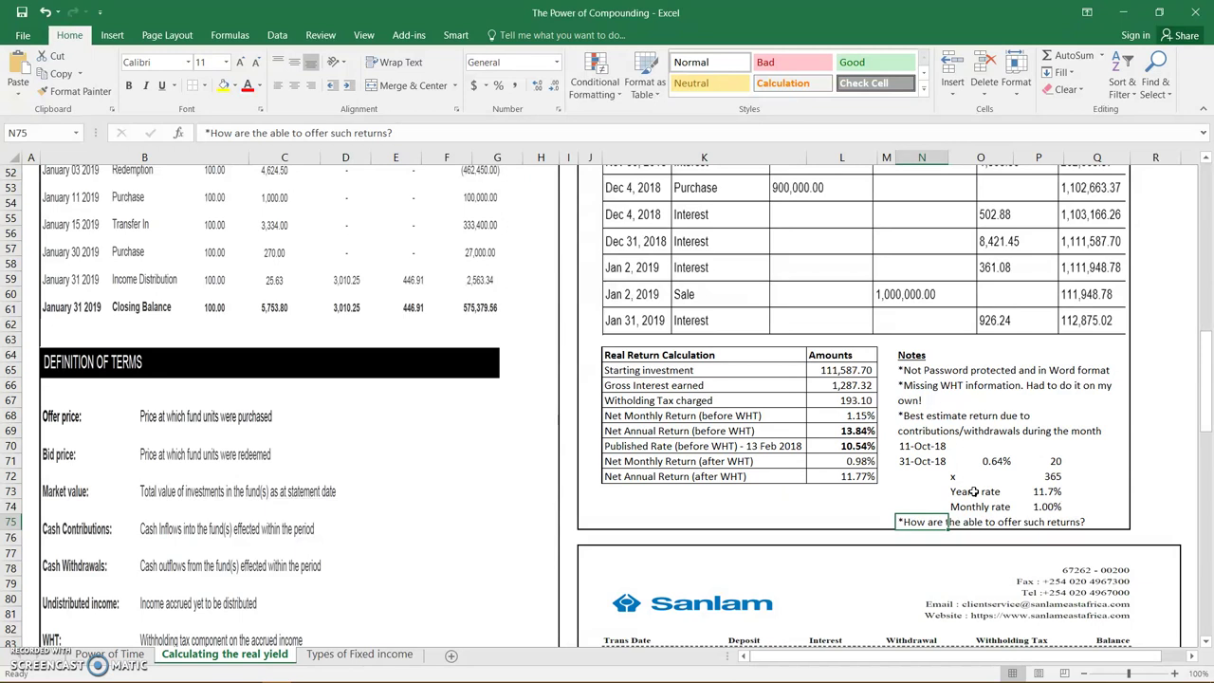
# Inspect the Sanlam starting investment, gross interest and withholding tax formula without changing it.
pyautogui.scroll(1, 973, 491)
pyautogui.scroll(6, 973, 492)
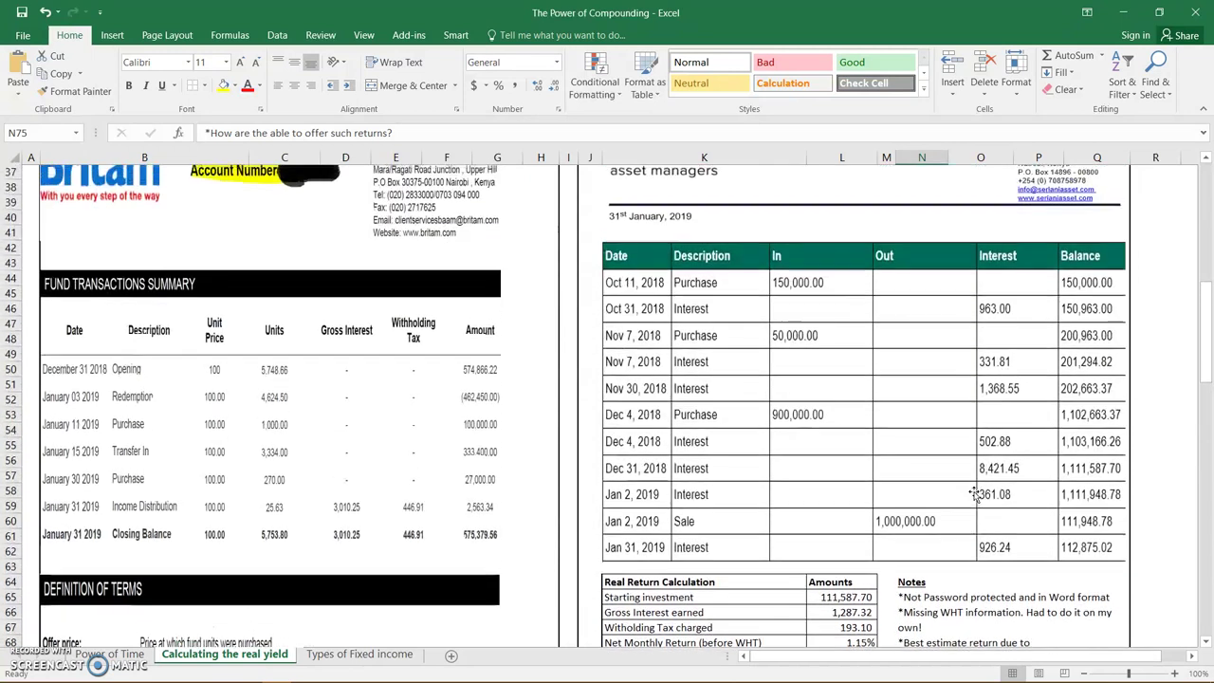
pyautogui.hscroll(3, 974, 491)
pyautogui.hscroll(-3, 974, 491)
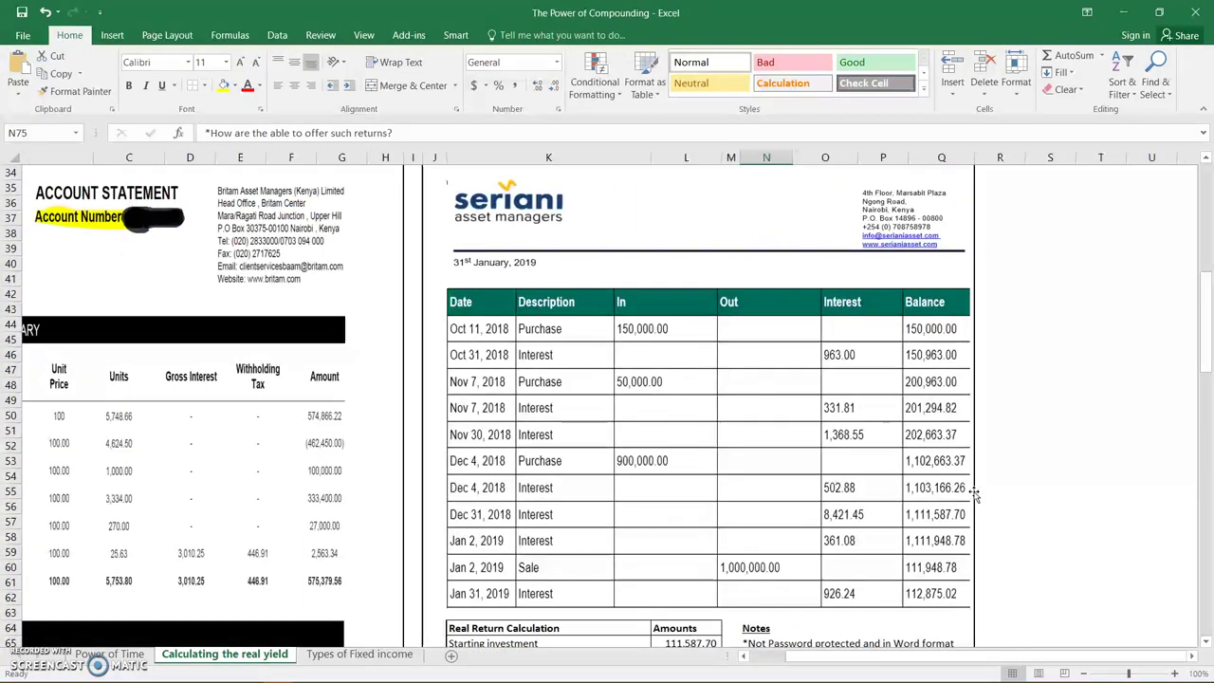
pyautogui.scroll(-3, 974, 491)
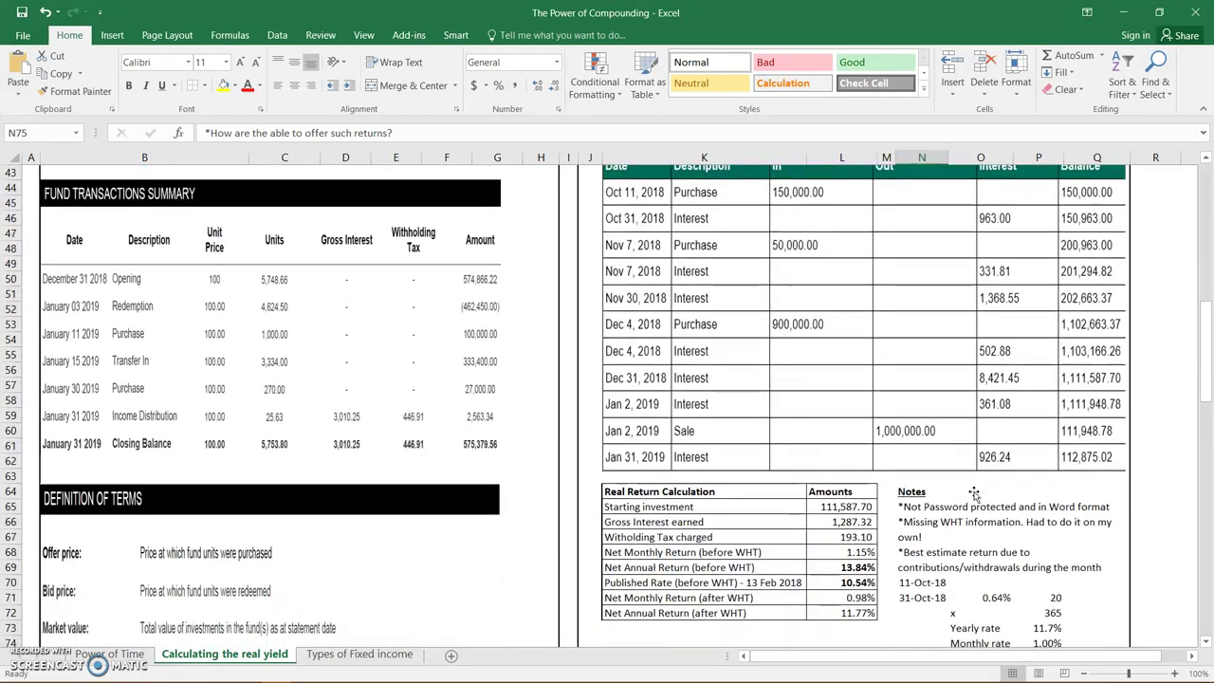
pyautogui.scroll(-7, 973, 492)
pyautogui.hscroll(2, 974, 492)
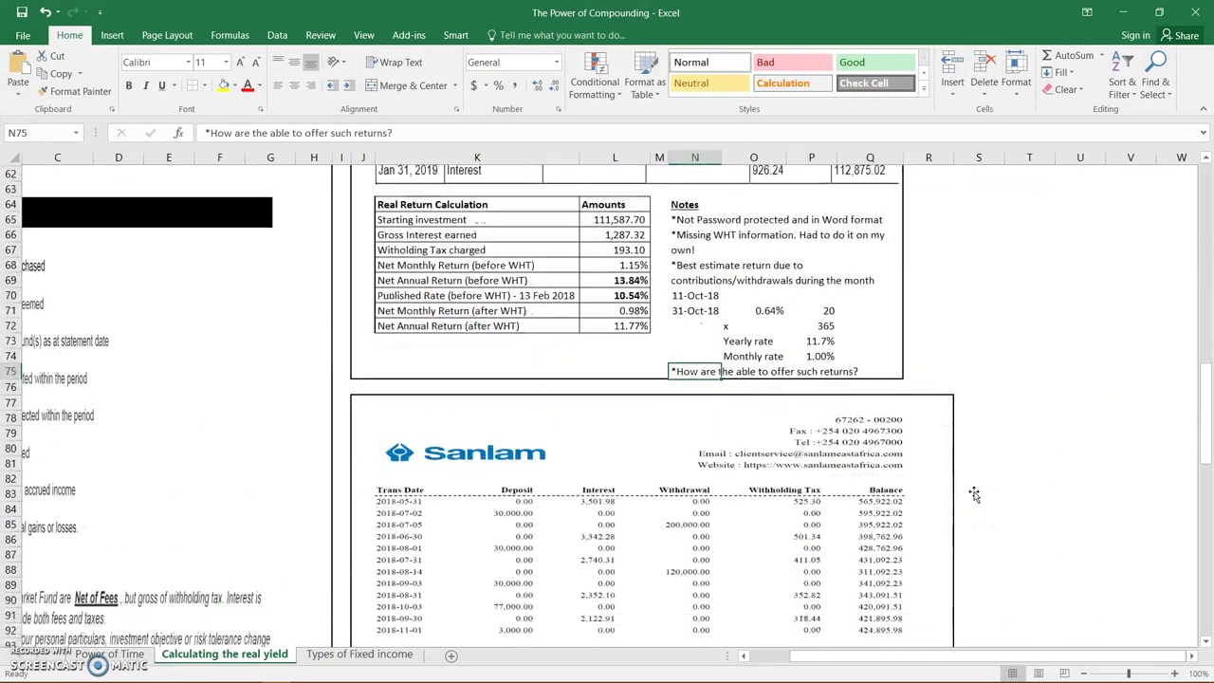
pyautogui.hscroll(-2, 974, 492)
pyautogui.scroll(-4, 974, 492)
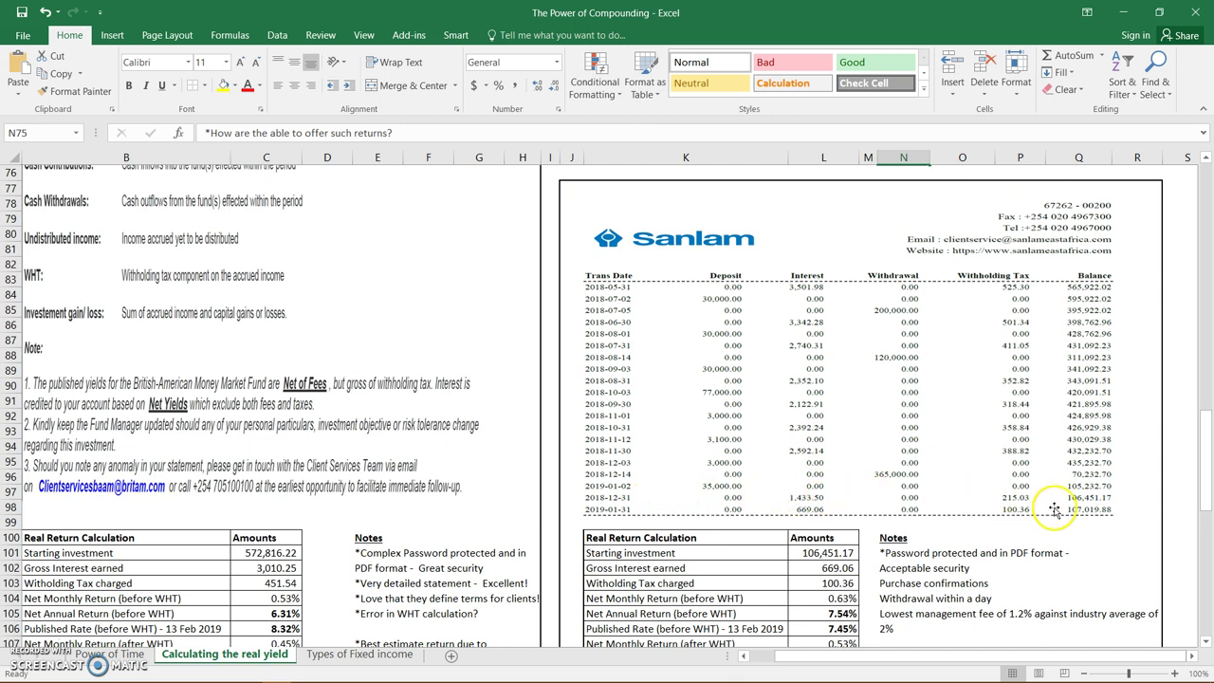
pyautogui.click(823, 552)
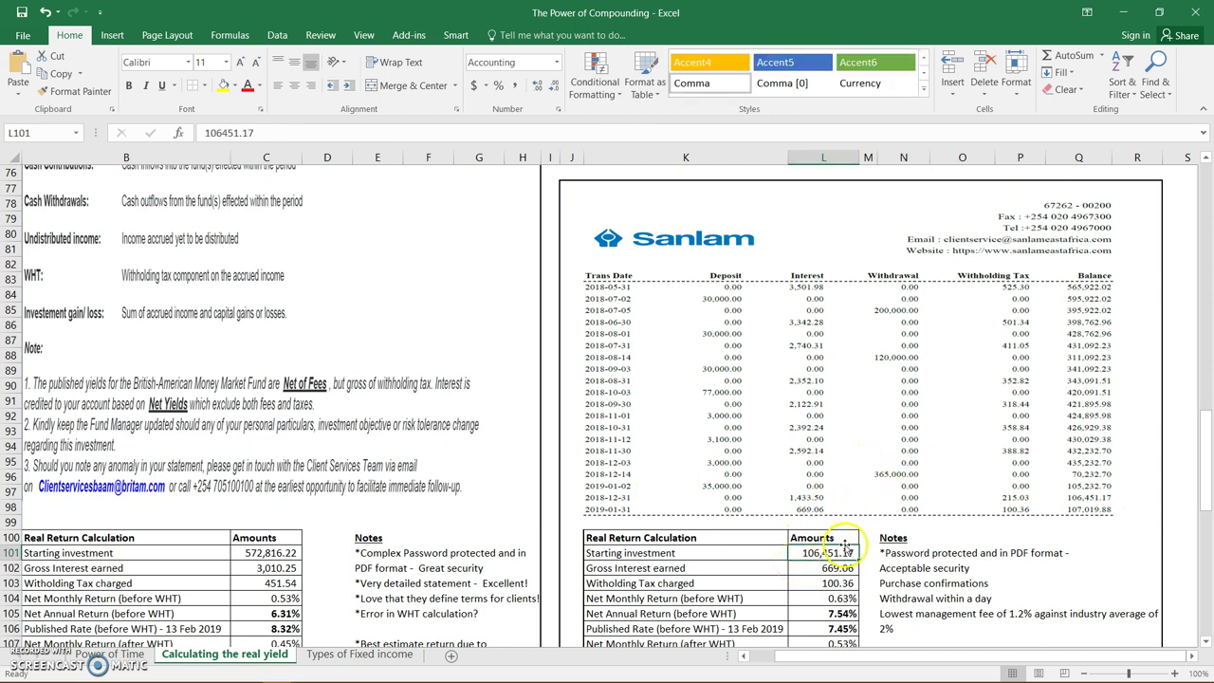
pyautogui.click(831, 567)
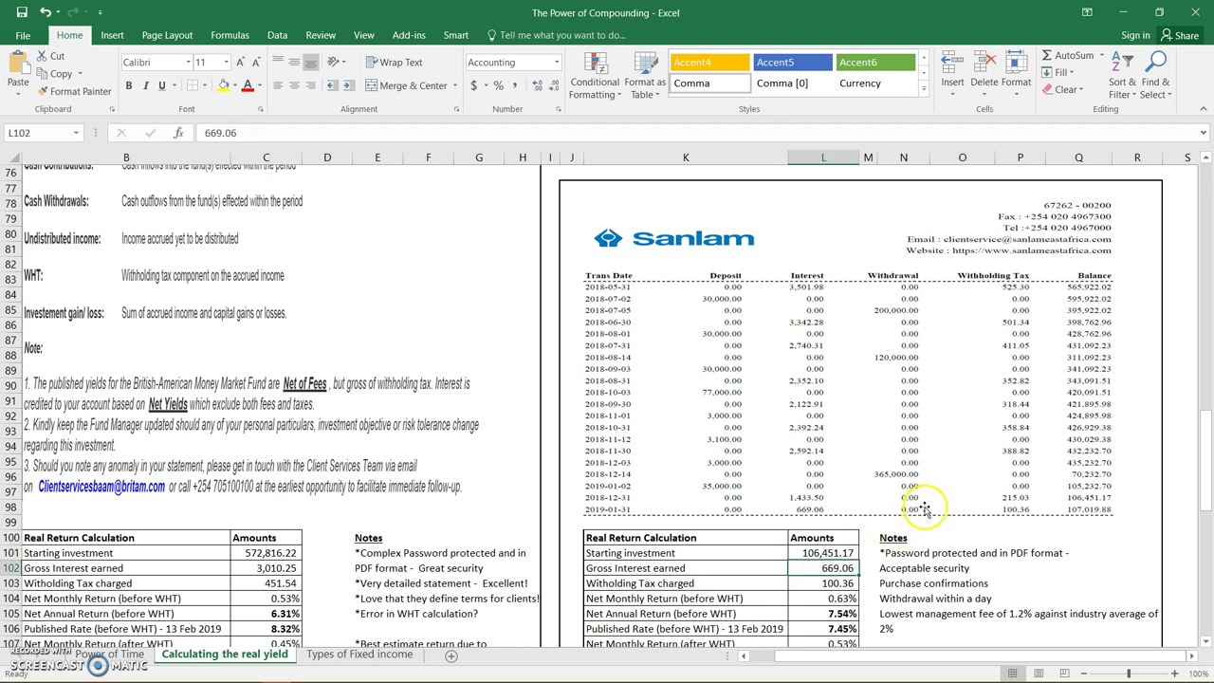
pyautogui.click(842, 582)
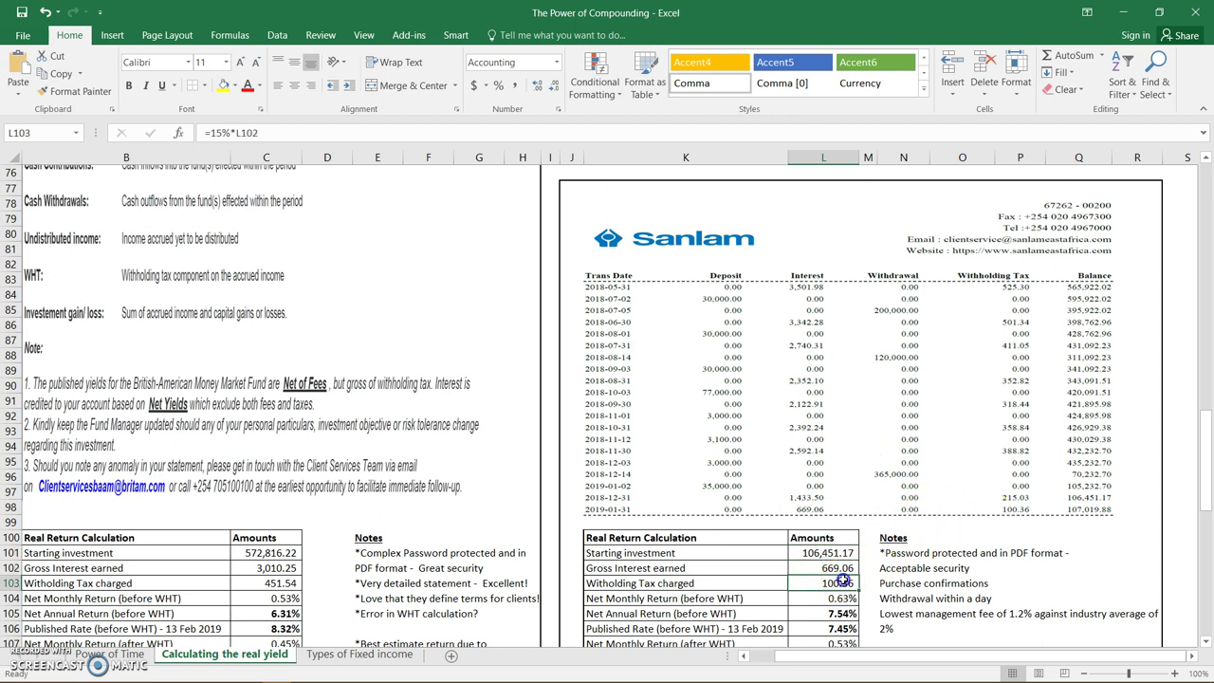
pyautogui.doubleClick(843, 582)
pyautogui.press('Escape')
# Check the Sanlam net annual return, 7.45% published rate, and notes on fees, withdrawals and confirmations.
pyautogui.click(842, 614)
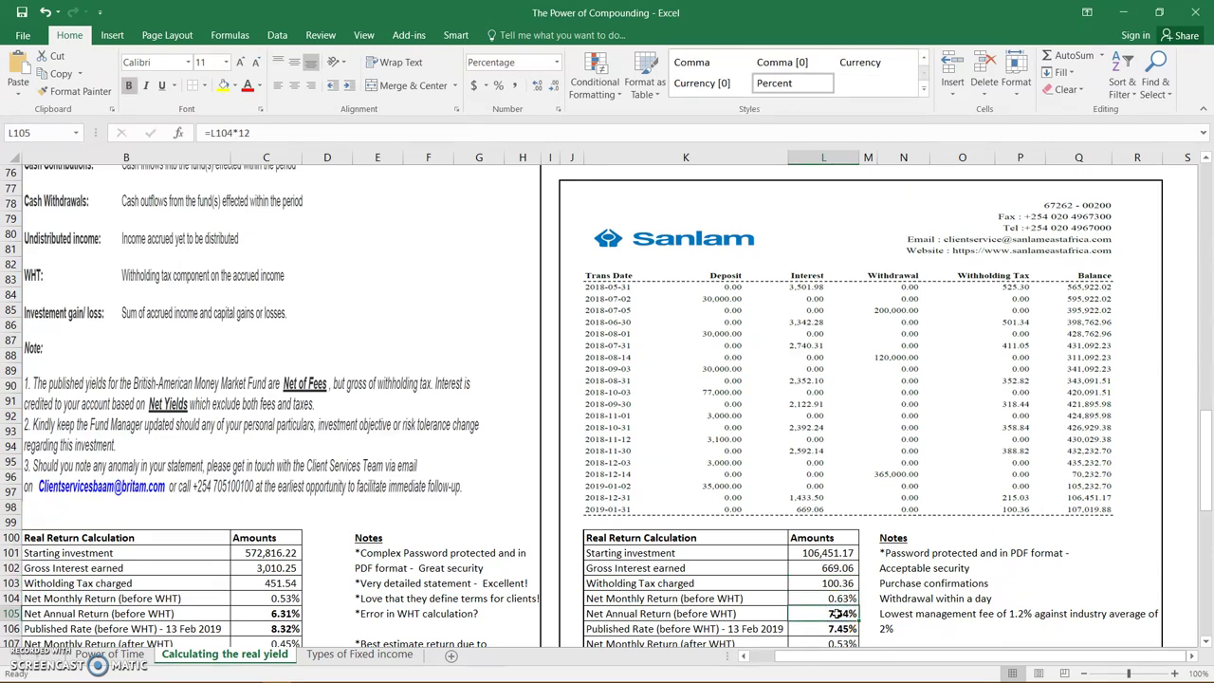
pyautogui.press('Down')
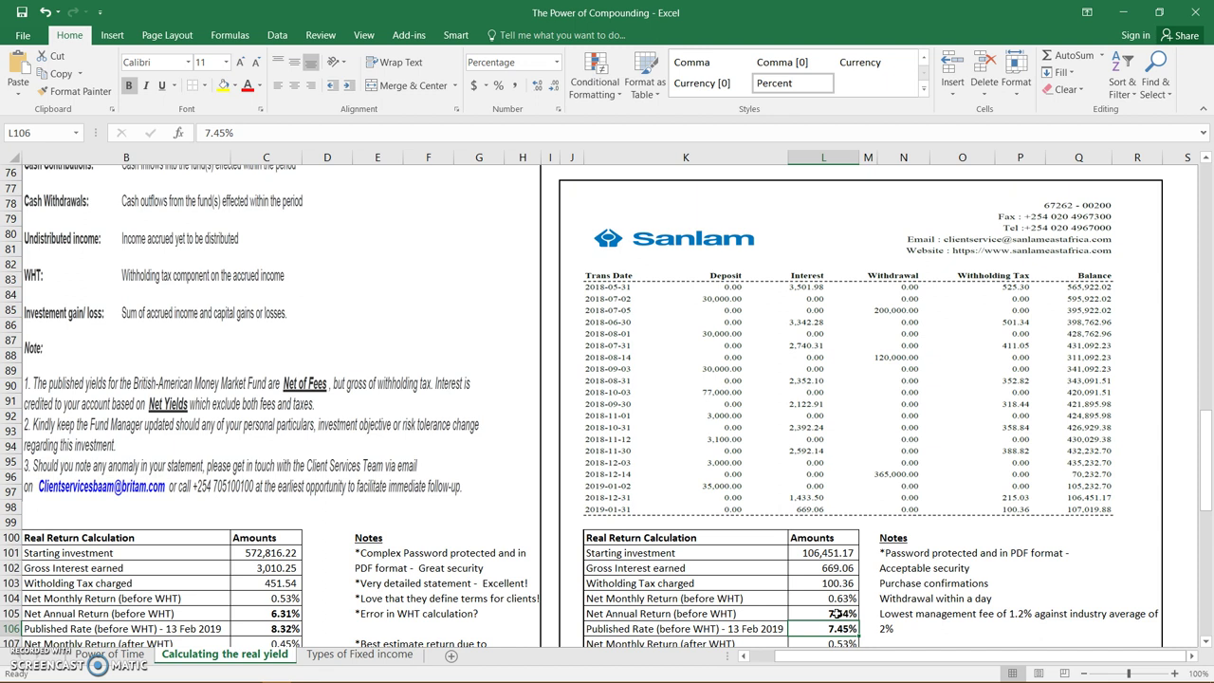
pyautogui.press('Right')
pyautogui.press('Right')
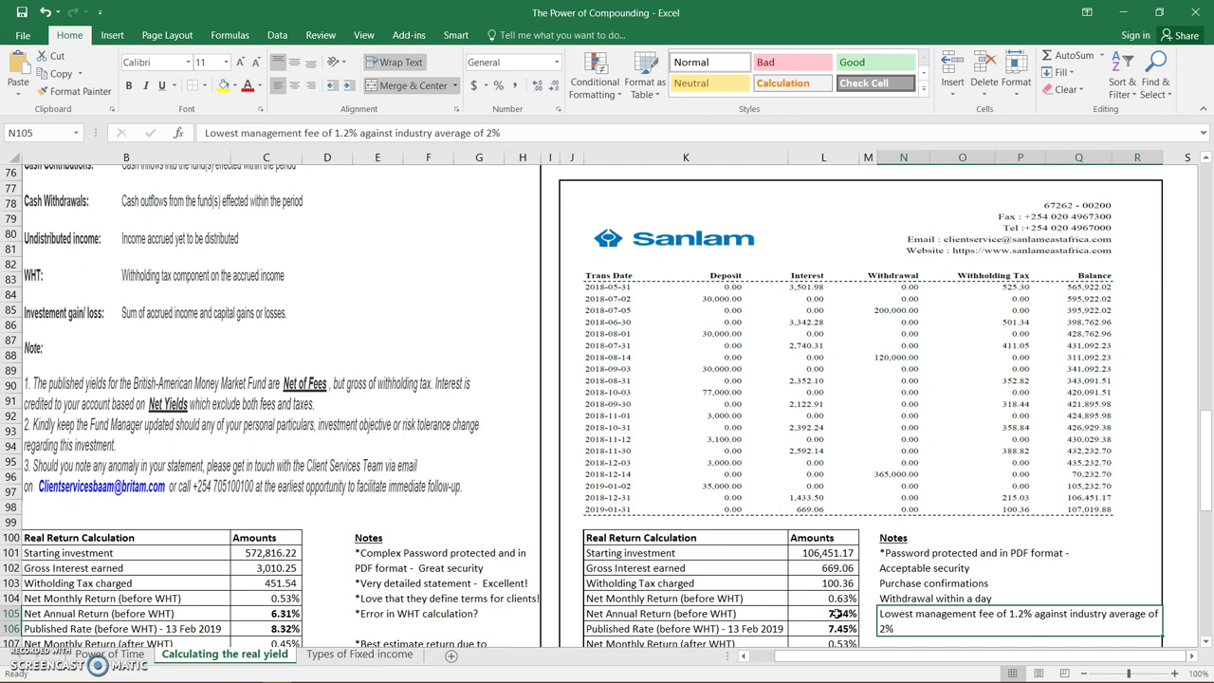
pyautogui.press('Up')
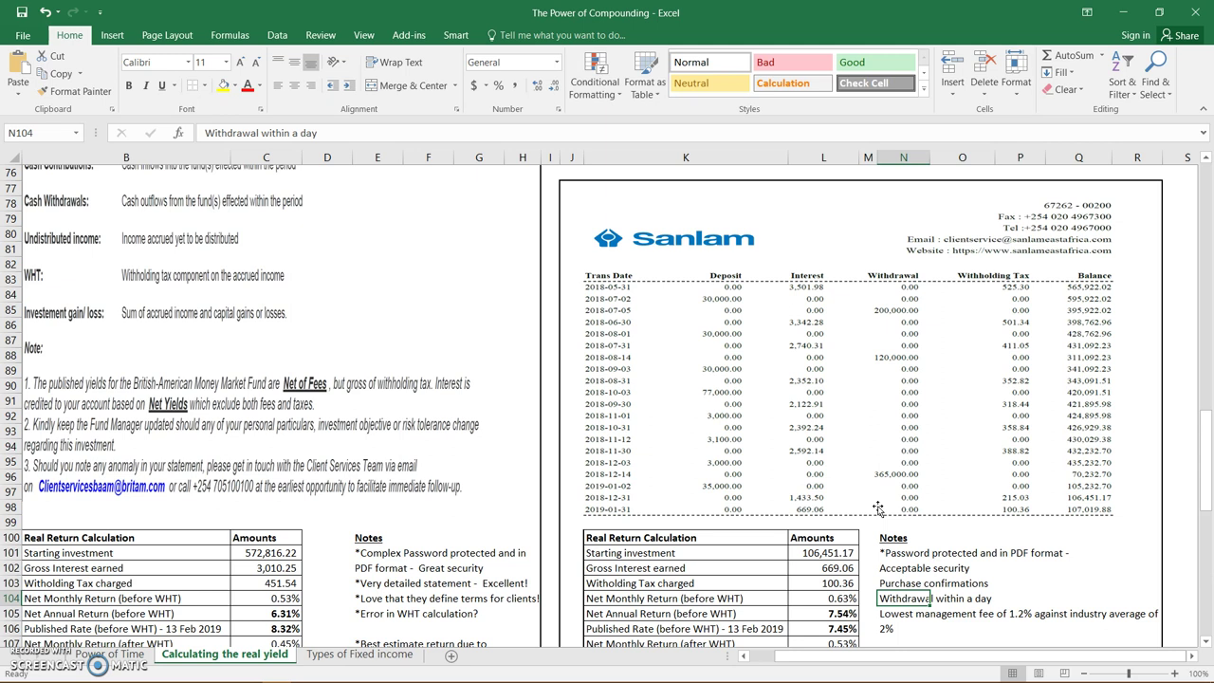
pyautogui.press('Up')
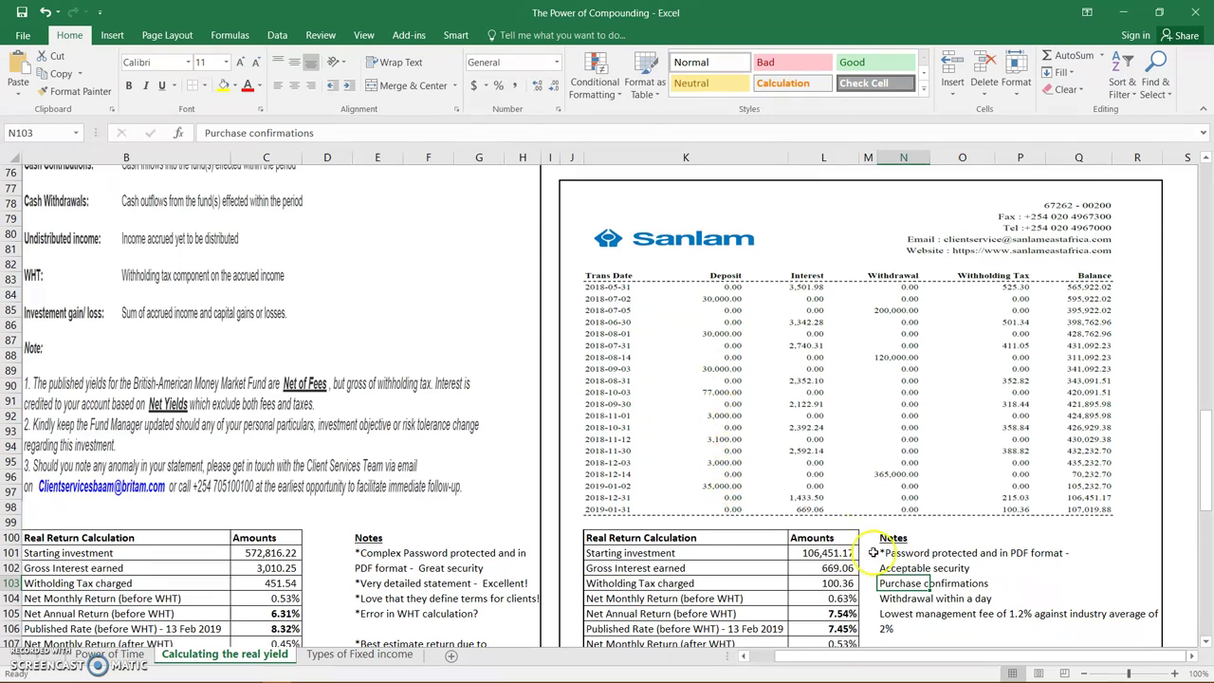
# Read both password-protection notes, then move down below the return tables.
pyautogui.click(901, 566)
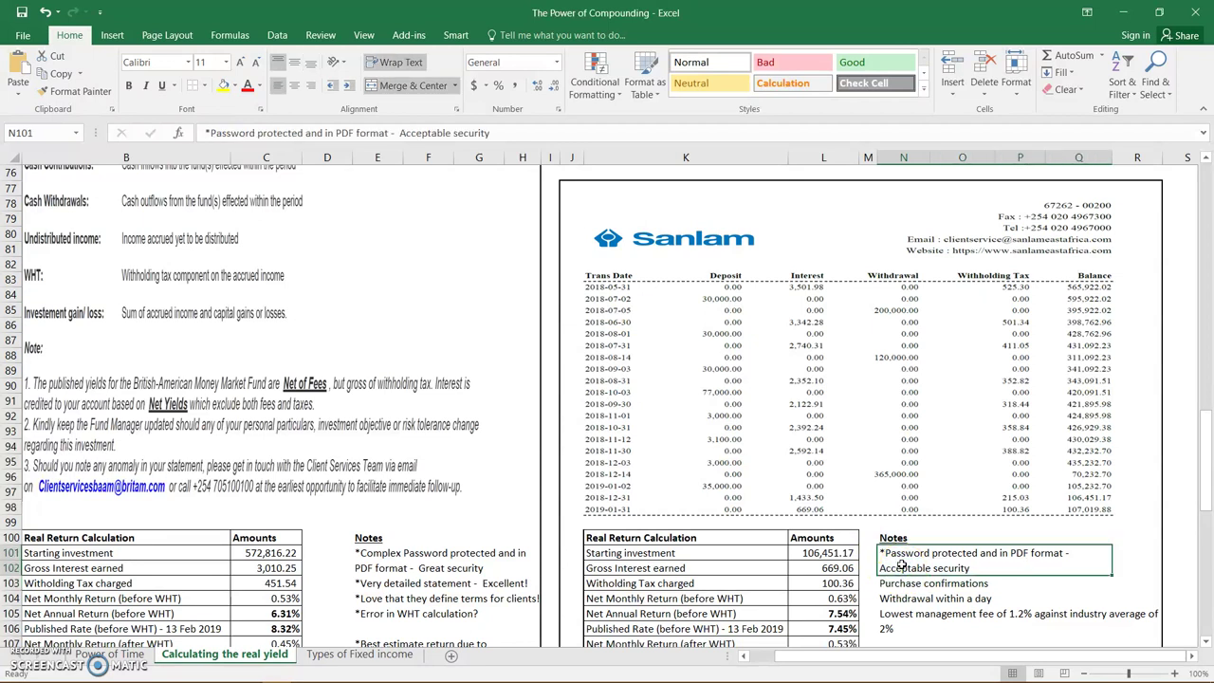
pyautogui.click(479, 565)
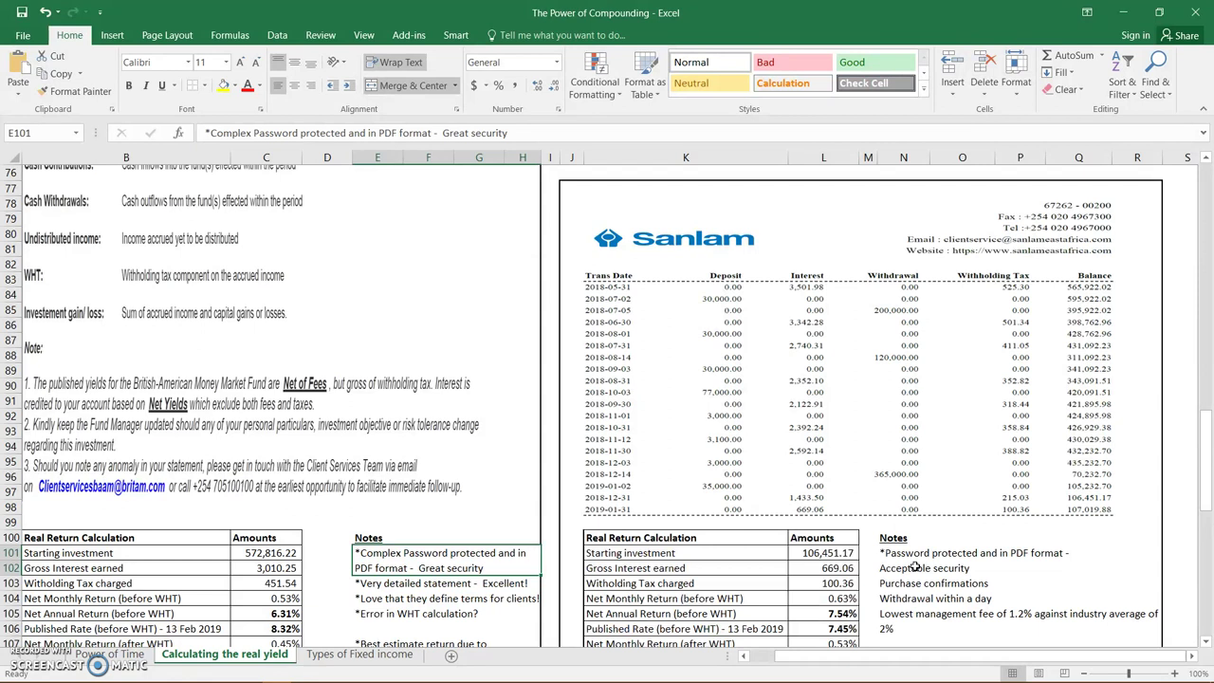
pyautogui.press('Down')
pyautogui.press('Down')
pyautogui.press('Down')
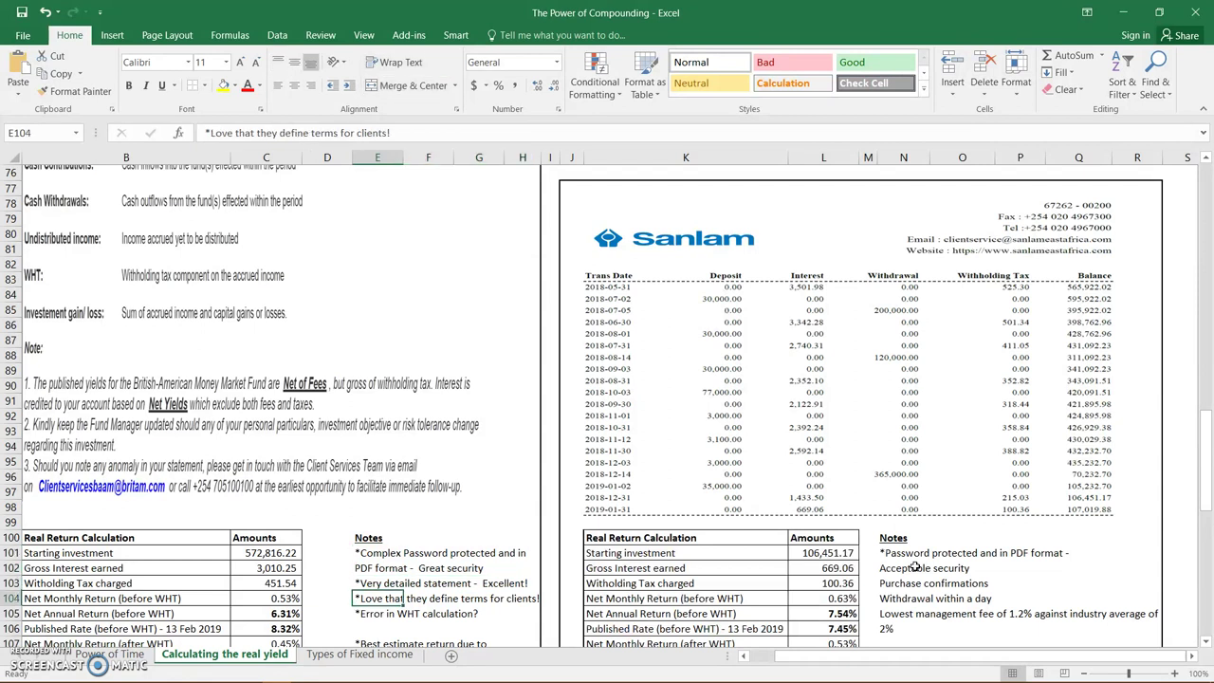
pyautogui.press('Right')
pyautogui.press('Right')
pyautogui.press('Right')
pyautogui.press('Right')
pyautogui.press('Right')
pyautogui.press('Right')
pyautogui.press('Right')
pyautogui.press('Right')
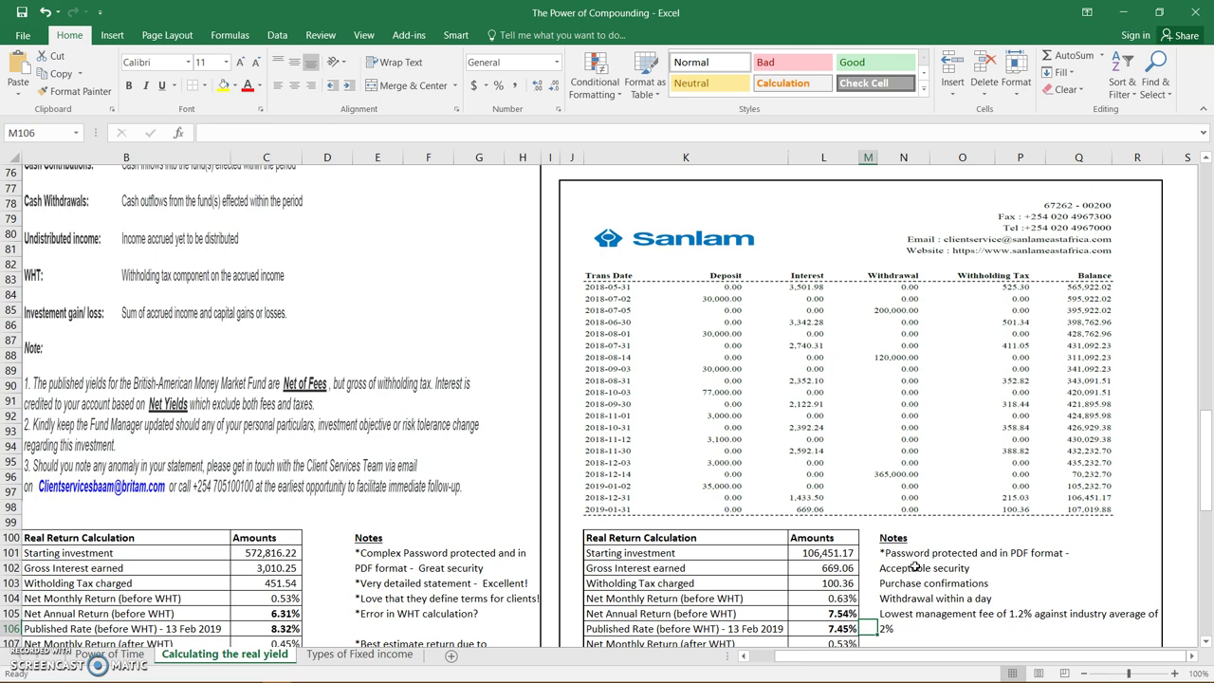
pyautogui.press('Down')
pyautogui.press('Down')
pyautogui.press('Down')
pyautogui.press('Down')
pyautogui.press('Down')
pyautogui.press('Down')
pyautogui.press('Down')
pyautogui.press('Down')
# Move down past the Unit Trusts rate clipping to the Sanlam weekly T-Bill research table.
pyautogui.press('Down')
pyautogui.press('Down')
pyautogui.press('Down')
pyautogui.press('Down')
pyautogui.press('Down')
pyautogui.press('Down')
pyautogui.press('Down')
pyautogui.press('Down')
pyautogui.press('Down')
pyautogui.press('Down')
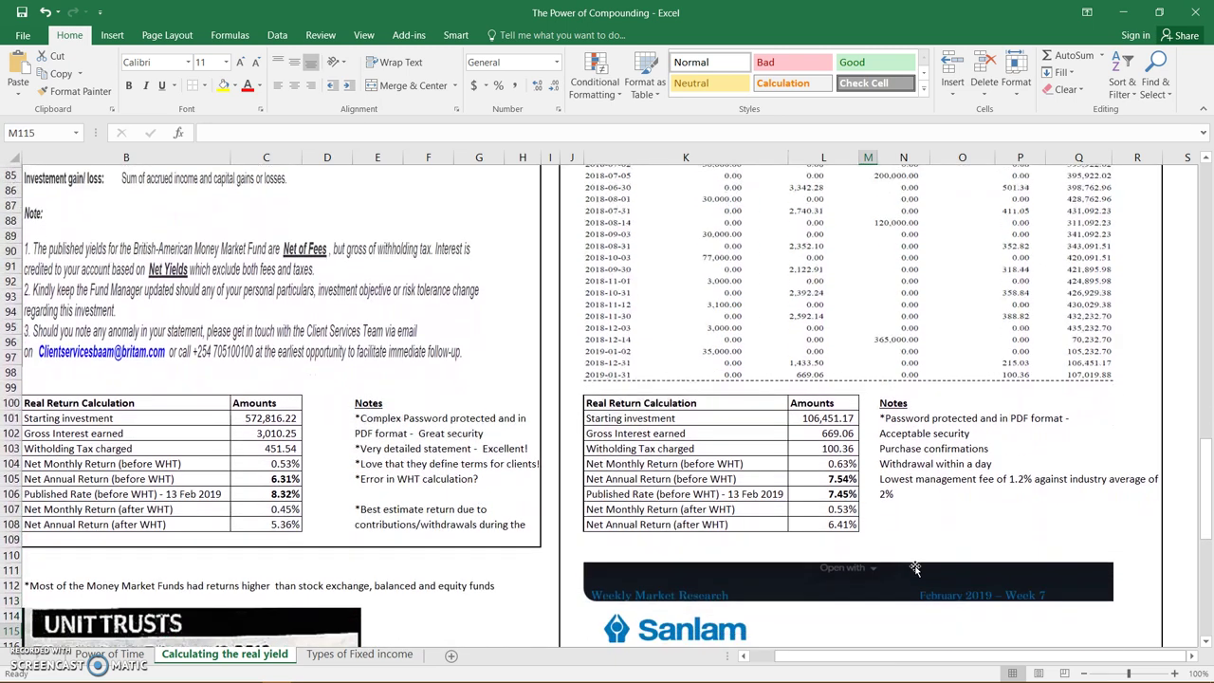
pyautogui.press('Down')
pyautogui.press('Down')
pyautogui.press('Down')
pyautogui.press('Down')
pyautogui.press('Down')
pyautogui.press('Down')
pyautogui.press('Down')
pyautogui.press('Down')
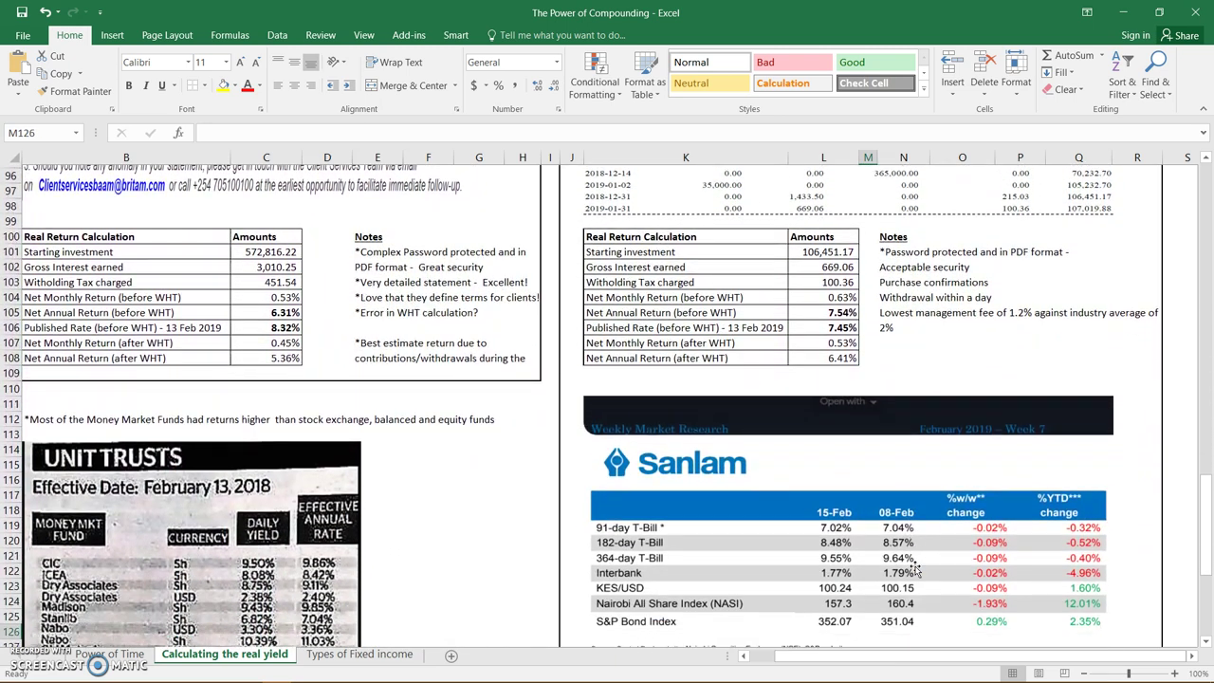
pyautogui.press('Down')
pyautogui.press('Down')
pyautogui.press('Down')
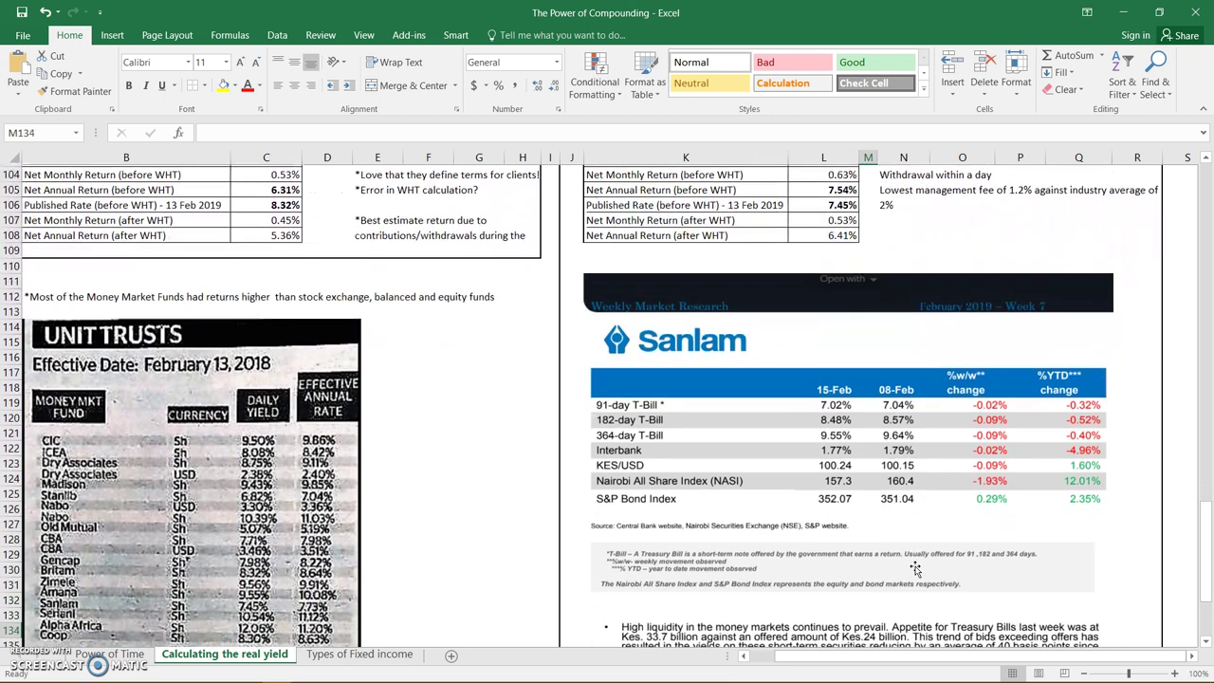
pyautogui.press('Down')
pyautogui.press('Down')
pyautogui.press('Down')
pyautogui.press('Down')
pyautogui.press('Down')
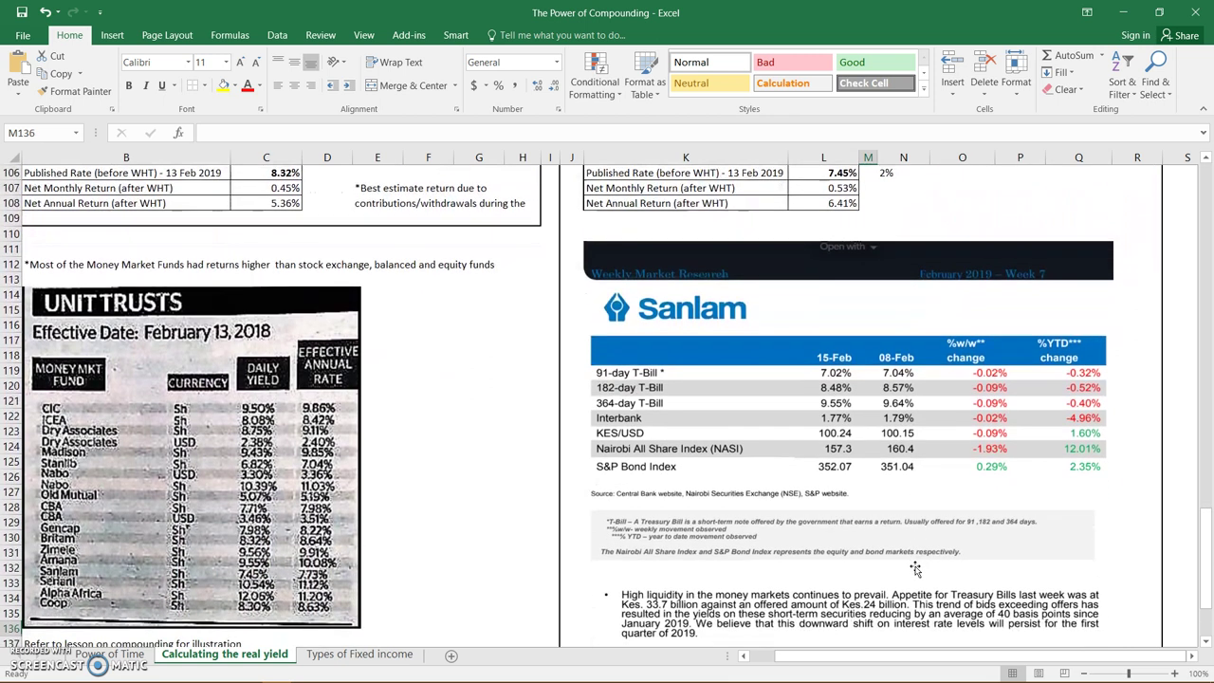
pyautogui.press('Down')
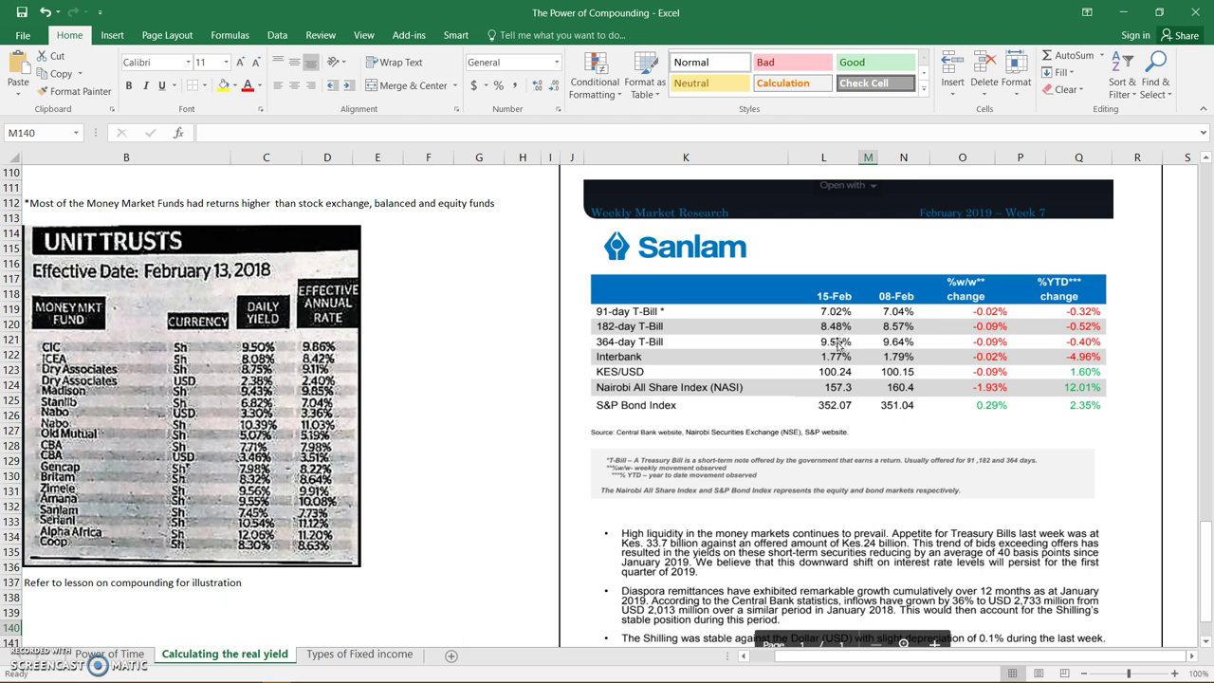
pyautogui.click(839, 379)
# Scroll to the end of the Sanlam report, then back up to the 5.36% and 6.41% return tables.
pyautogui.scroll(-3, 807, 491)
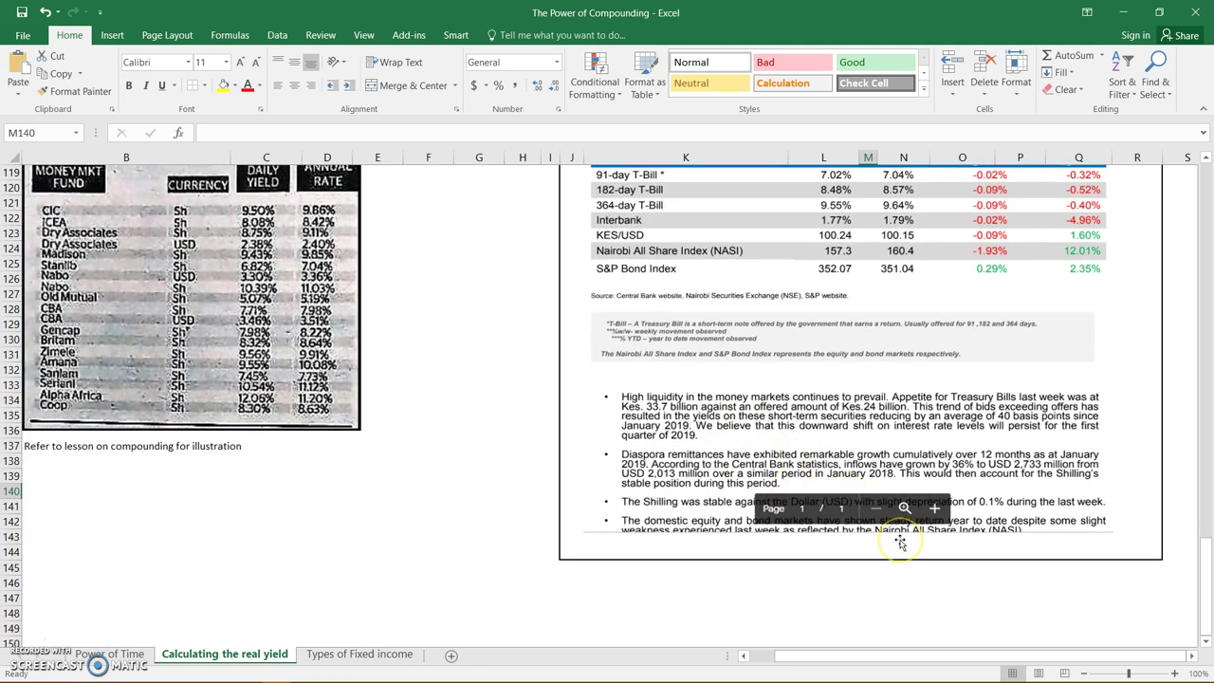
pyautogui.scroll(-1, 900, 543)
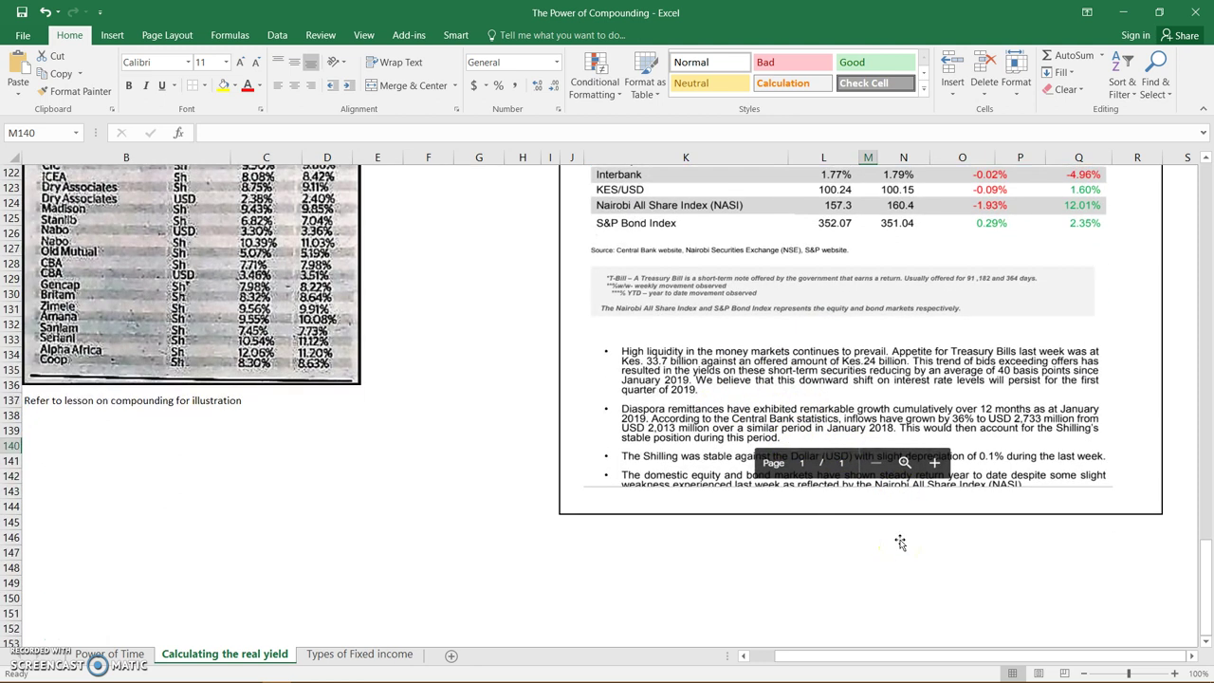
pyautogui.scroll(4, 901, 544)
pyautogui.scroll(2, 901, 543)
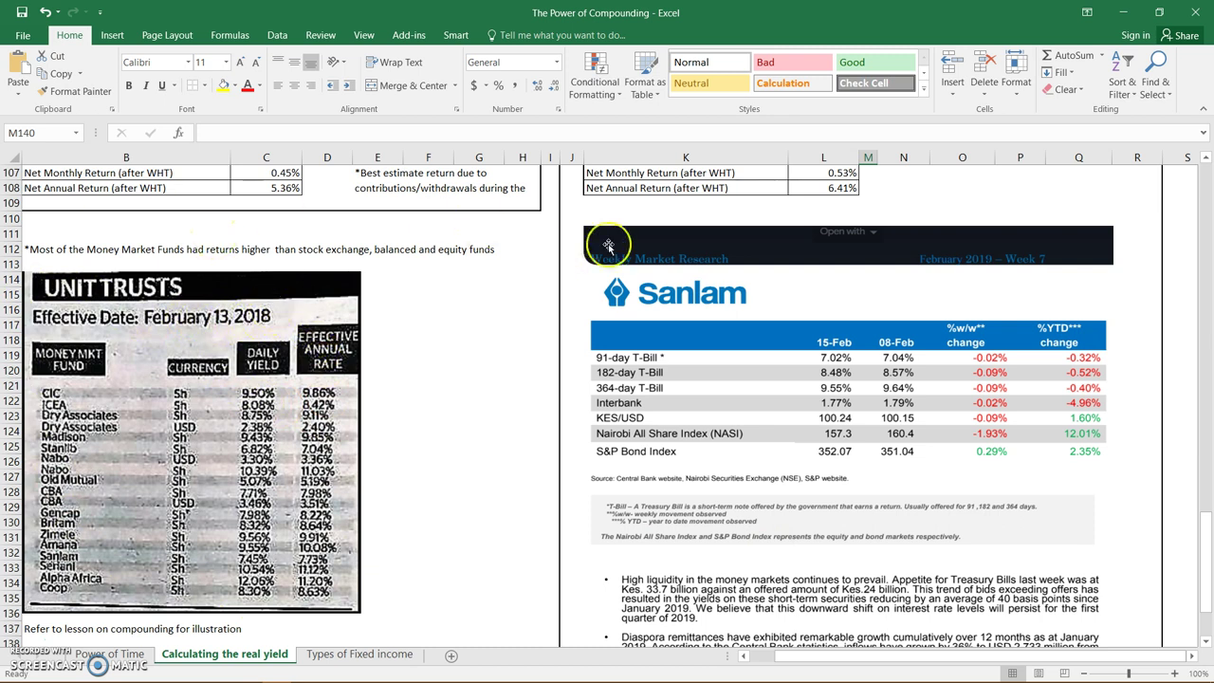
pyautogui.scroll(1, 608, 246)
pyautogui.scroll(4, 608, 247)
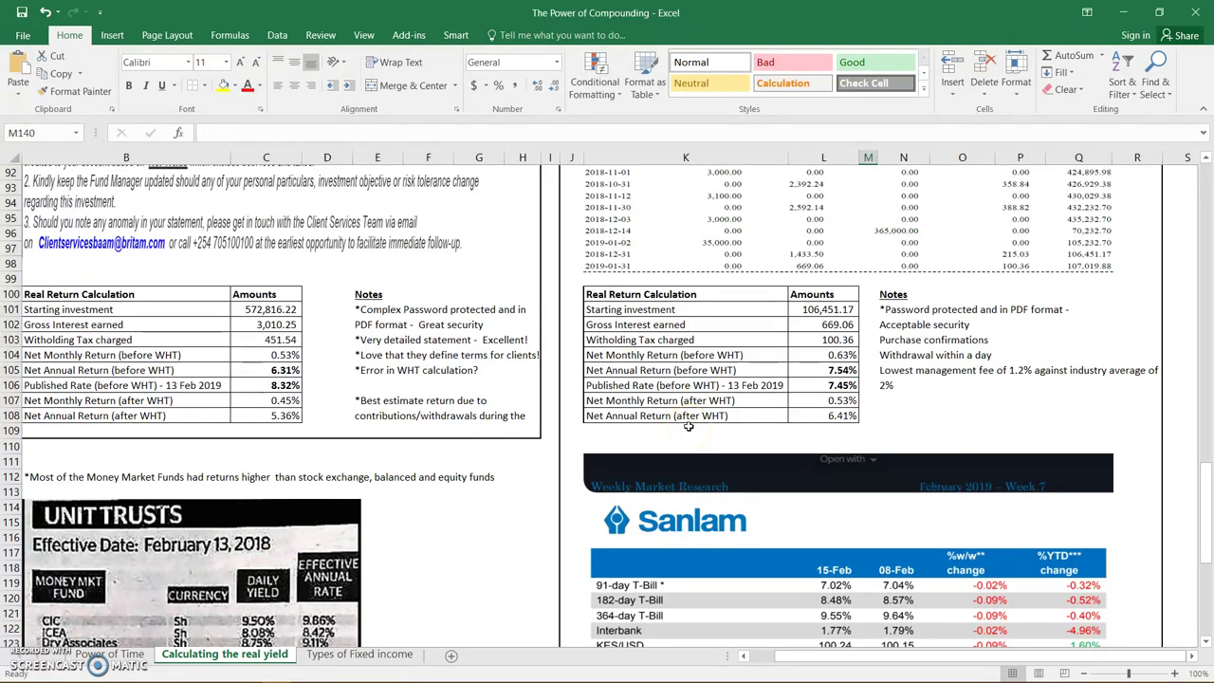
# Compare Sanlam's 7.45% and Britam's 8.32% published rates against the Unit Trusts clipping.
pyautogui.scroll(1, 688, 427)
pyautogui.click(824, 431)
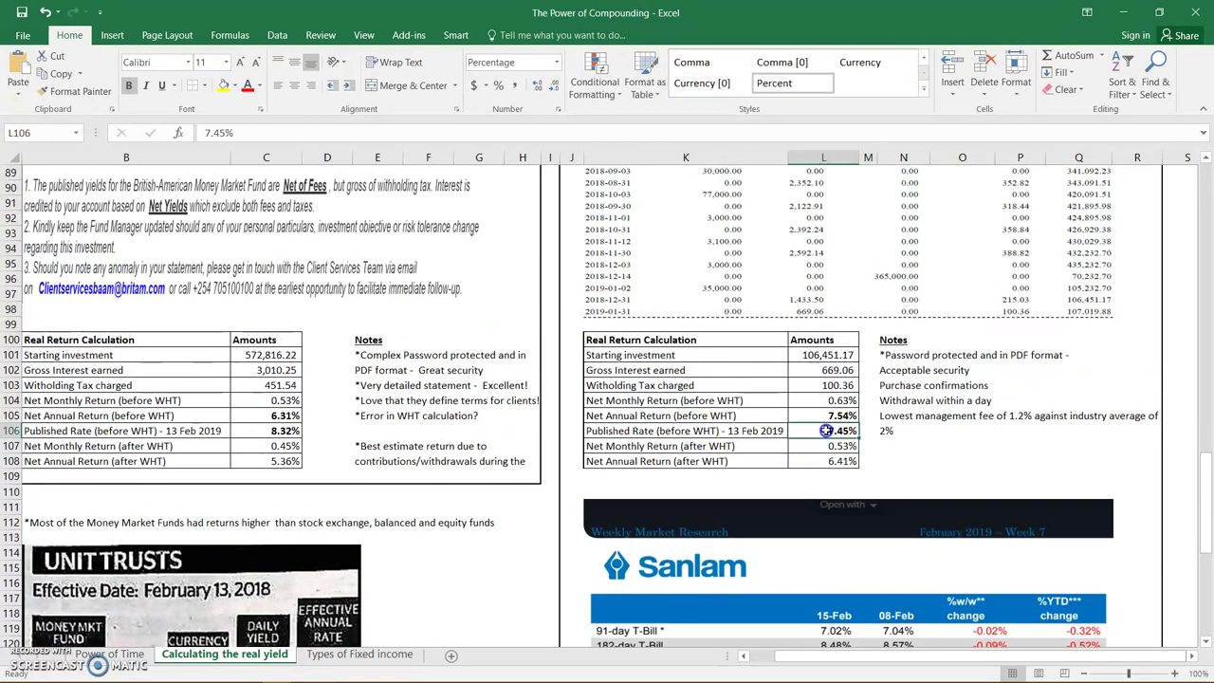
pyautogui.click(275, 435)
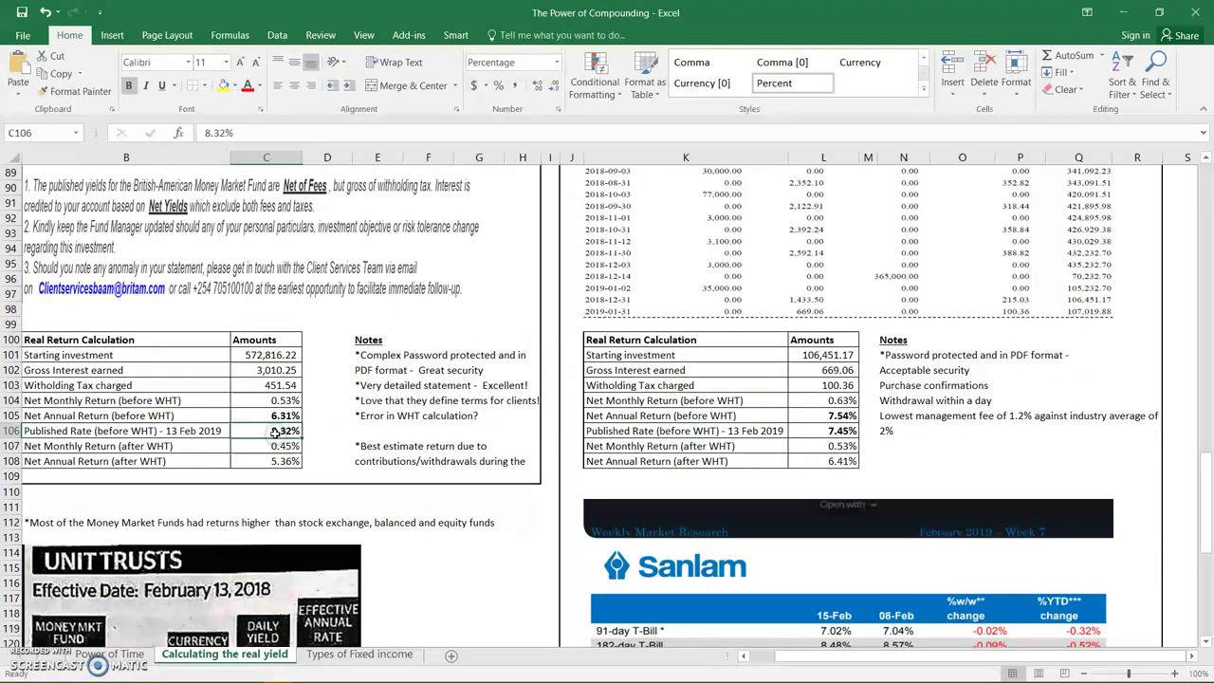
pyautogui.scroll(-4, 276, 434)
pyautogui.scroll(-5, 276, 434)
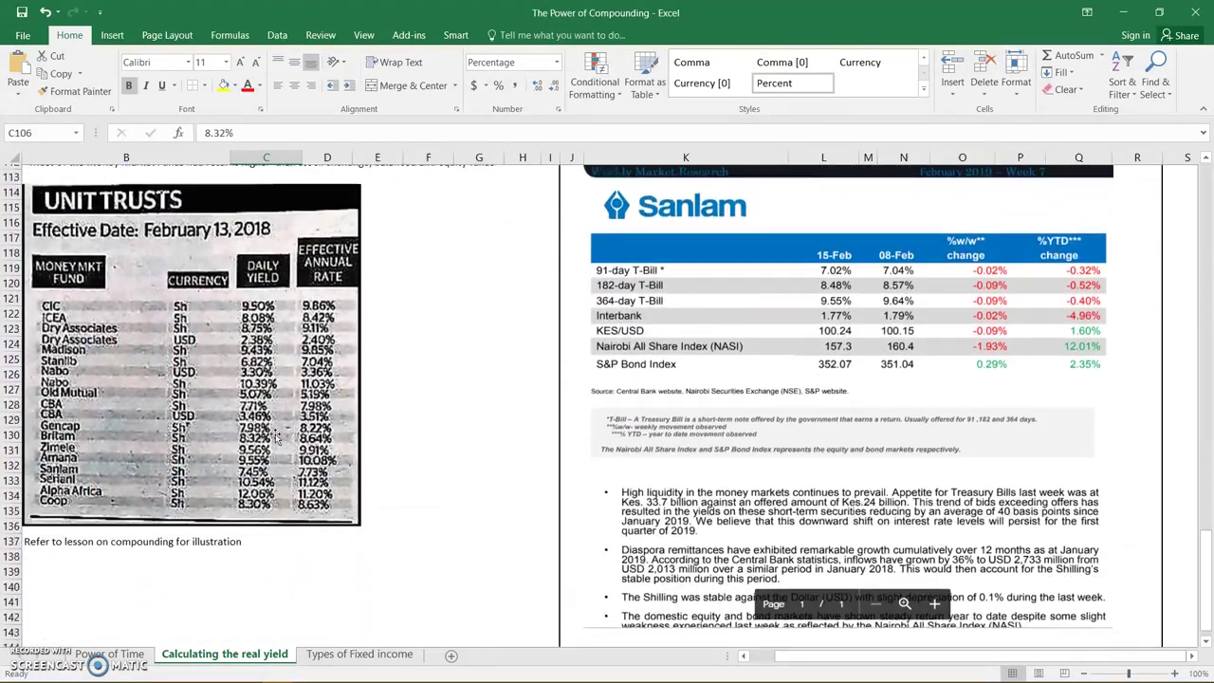